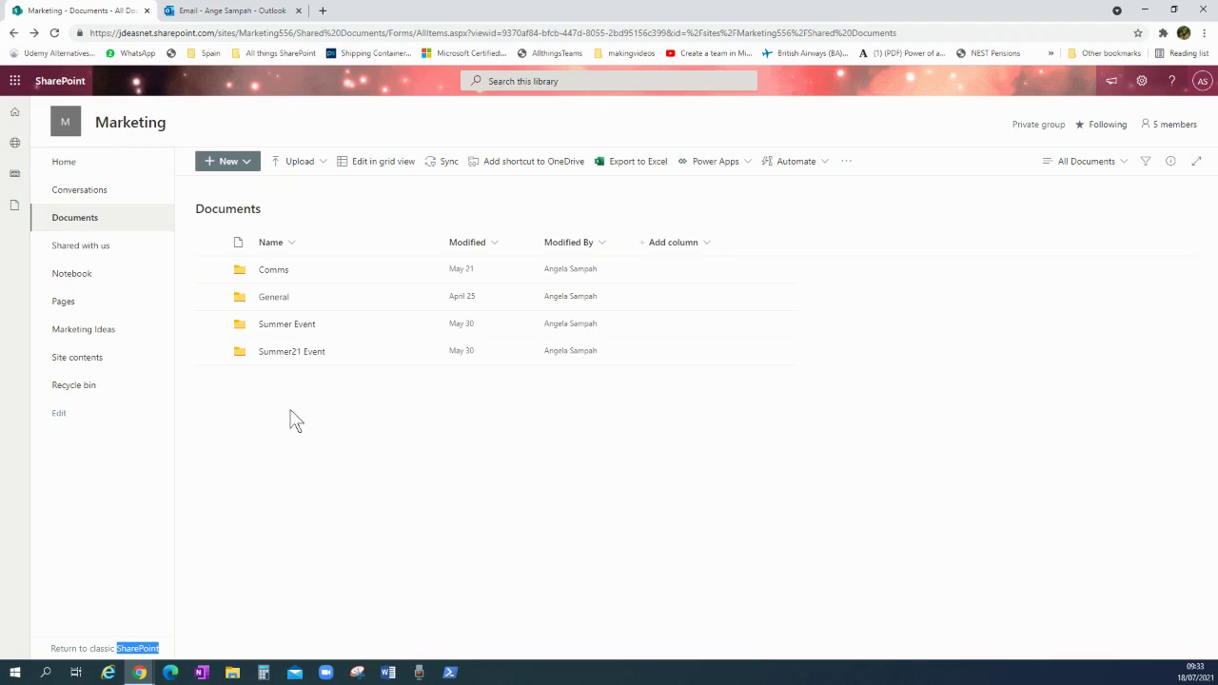
Open the Summer21 Event folder, return to Documents to check its actions, then reopen it.
left_click(295, 352)
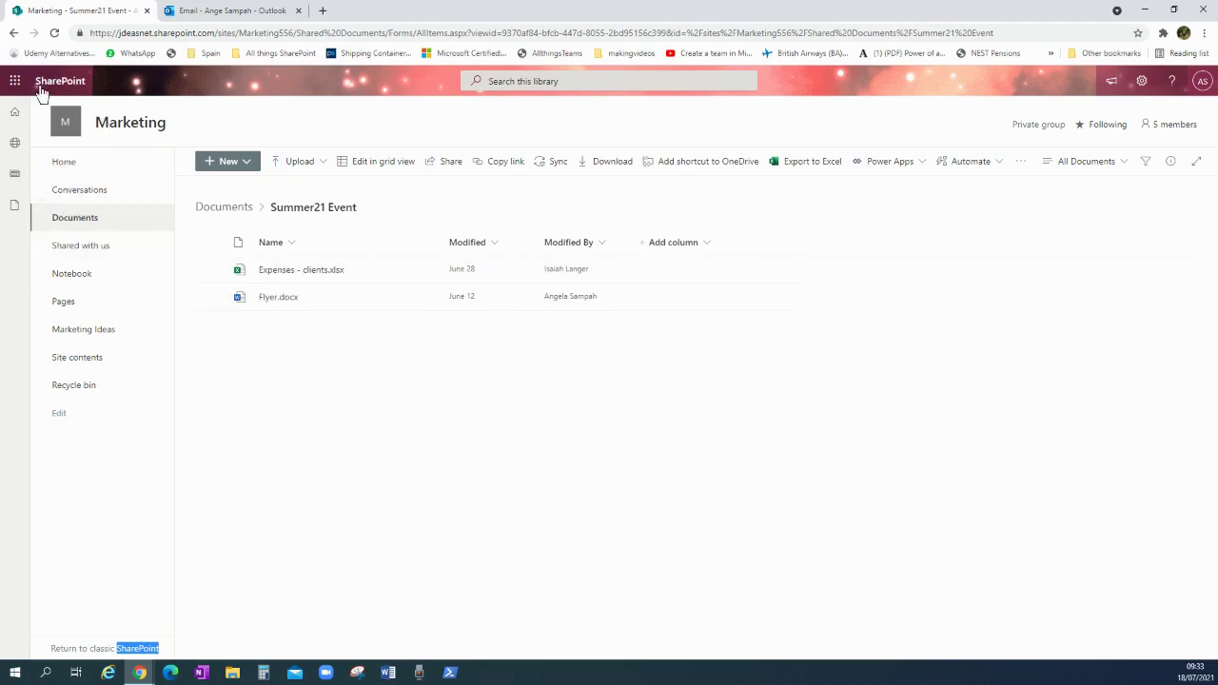
left_click(11, 33)
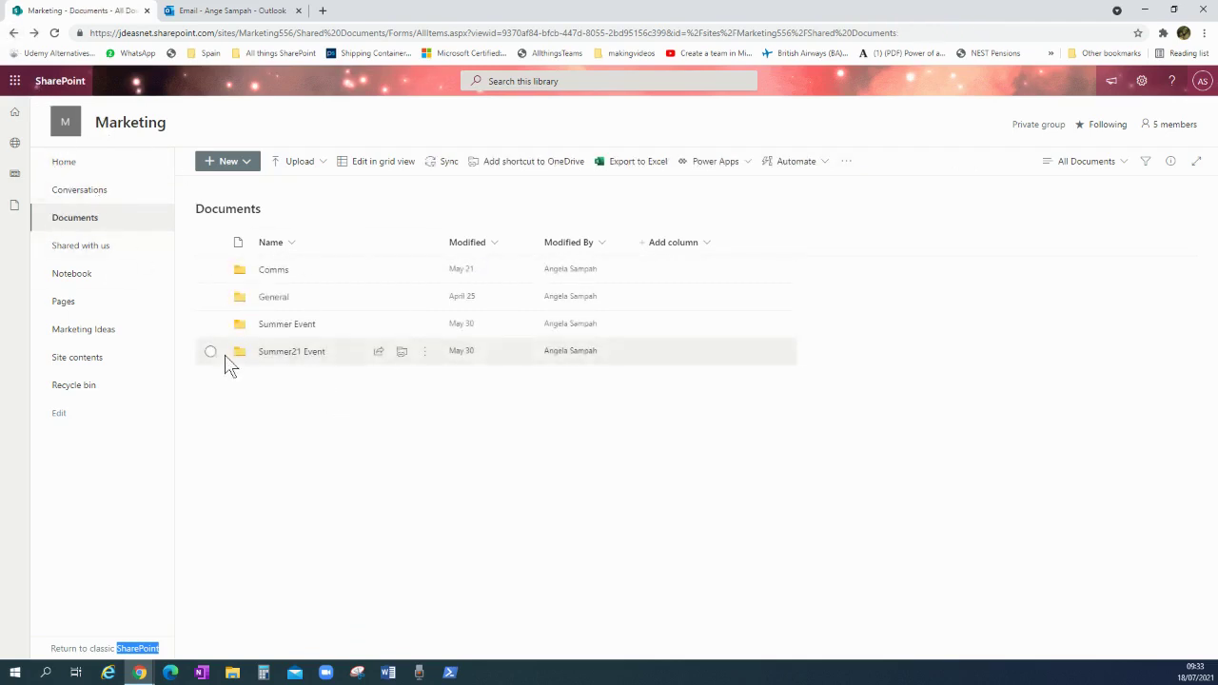
left_click(211, 352)
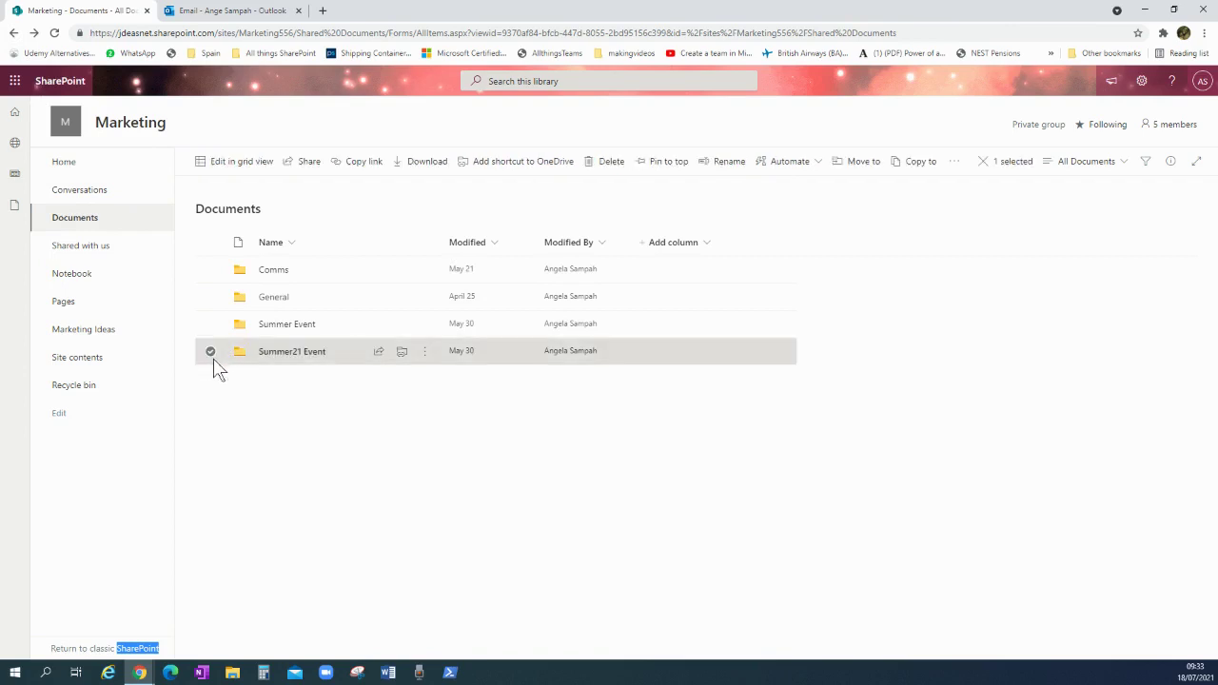
left_click(423, 354)
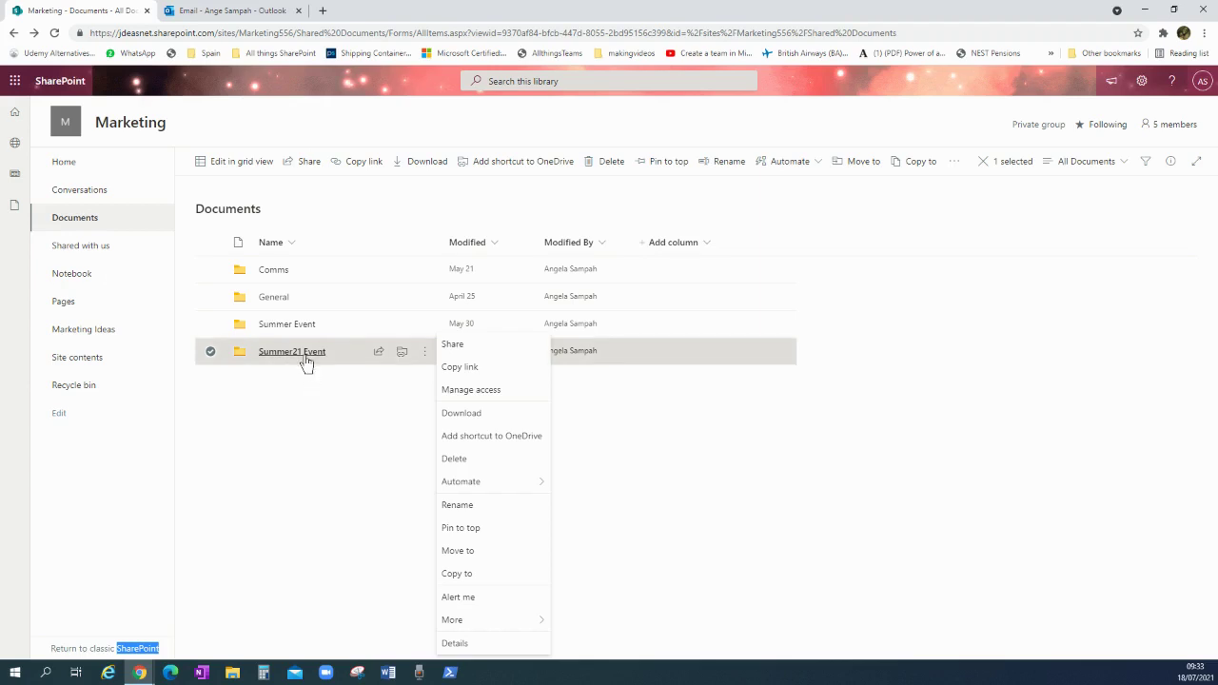
left_click(304, 354)
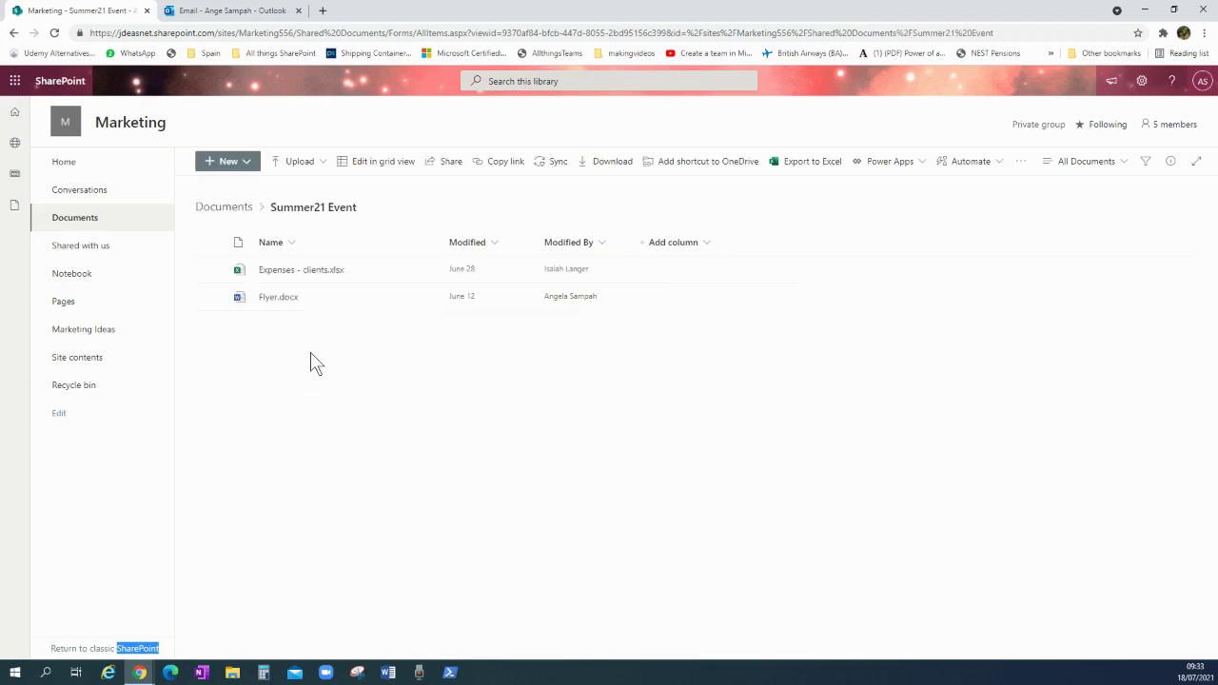
Select Flyer.docx and start sharing it from its actions menu.
left_click(213, 298)
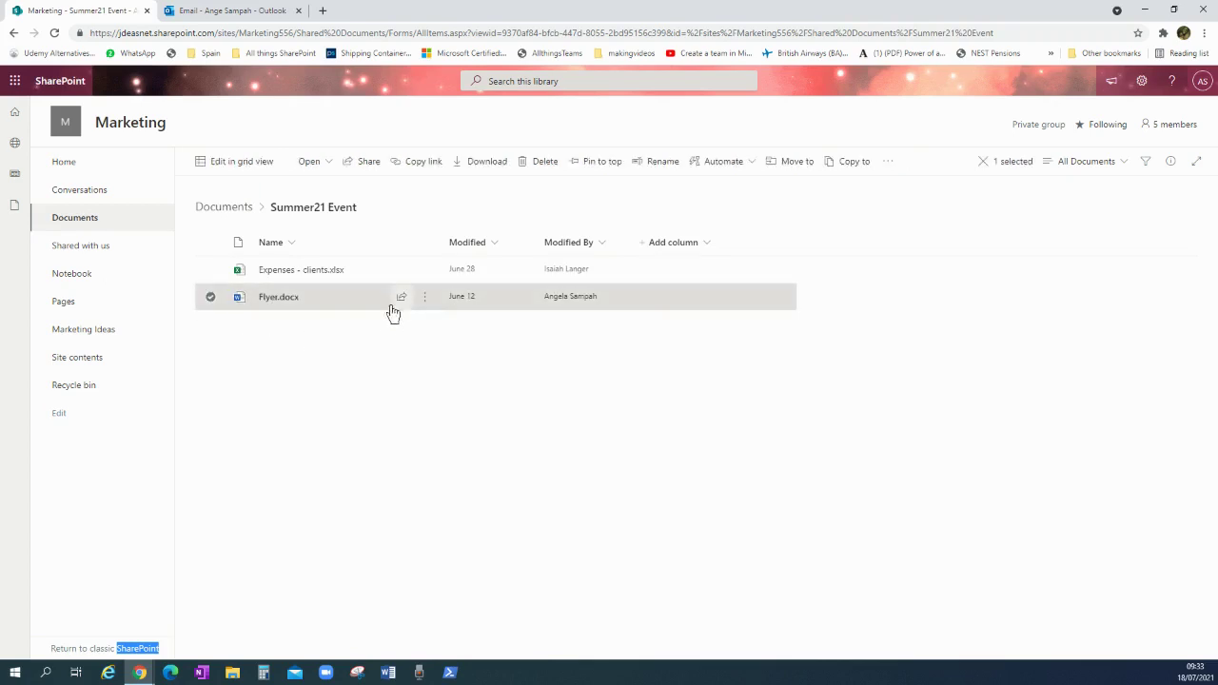
mouse_move(430, 306)
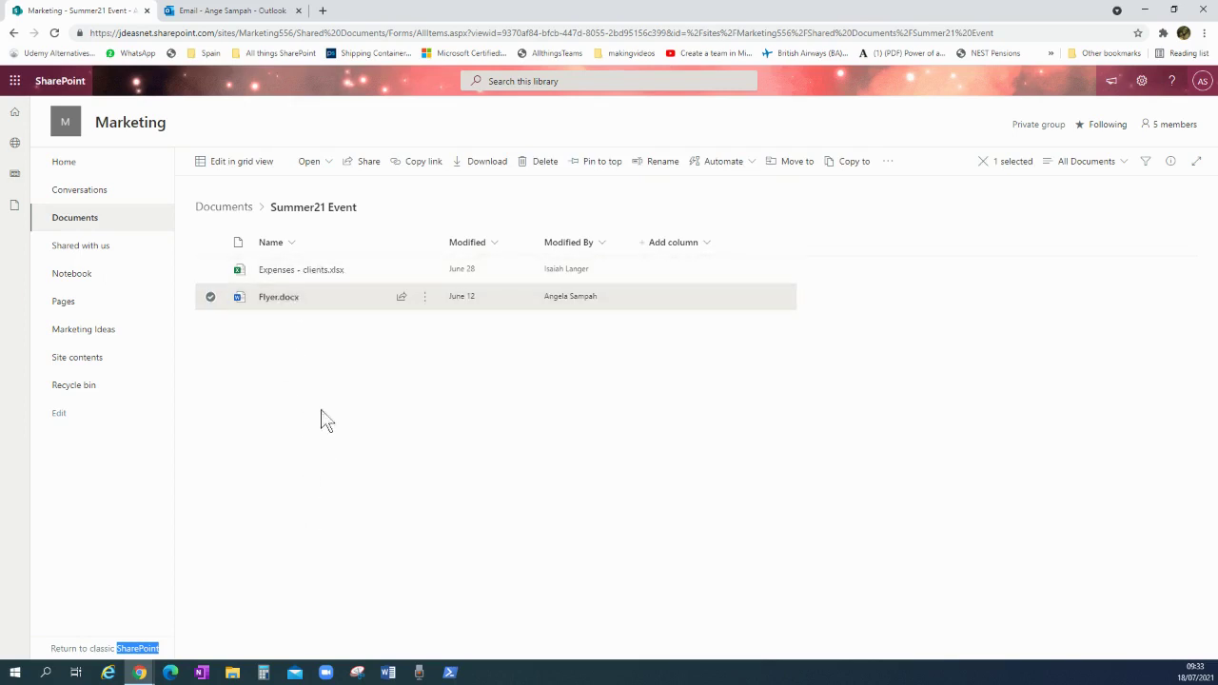
left_click(424, 305)
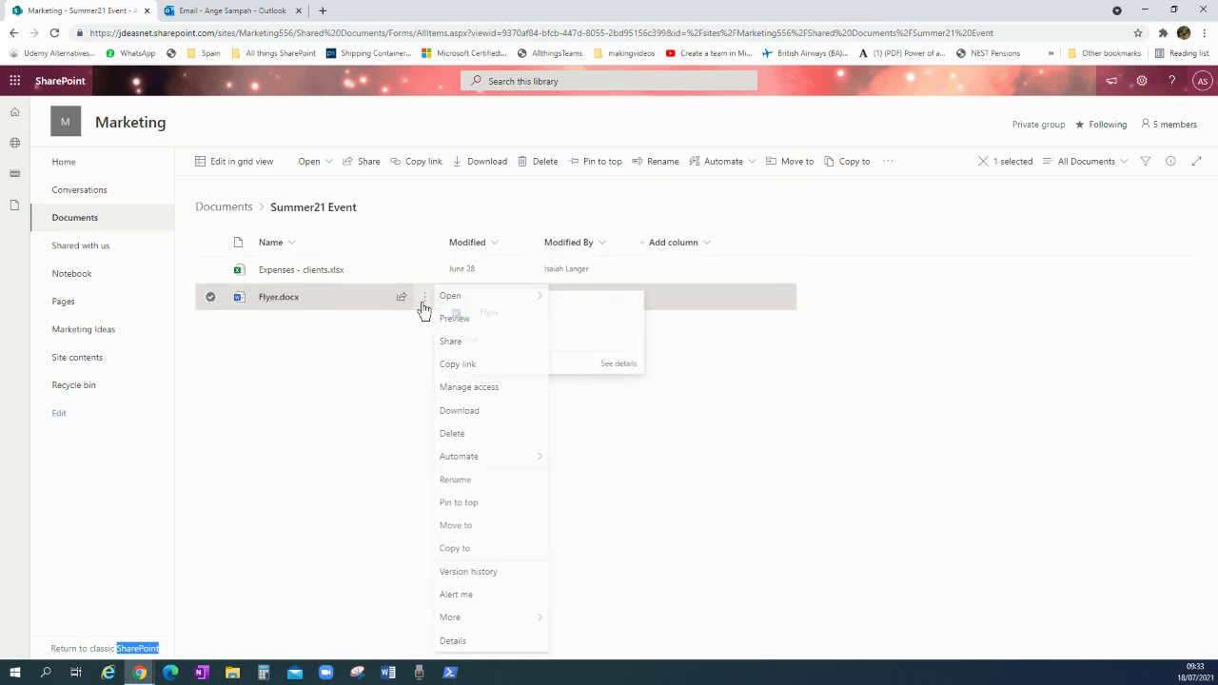
left_click(465, 353)
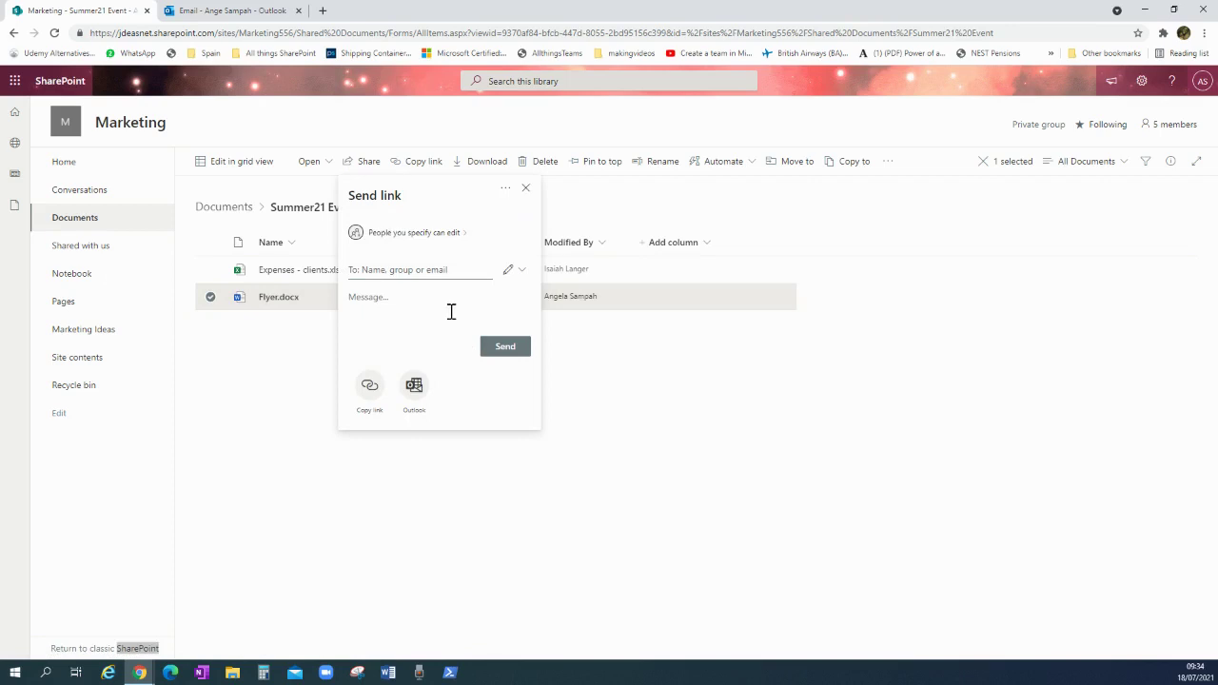
Set the link to Specific people with Allow editing kept on, and apply.
left_click(416, 235)
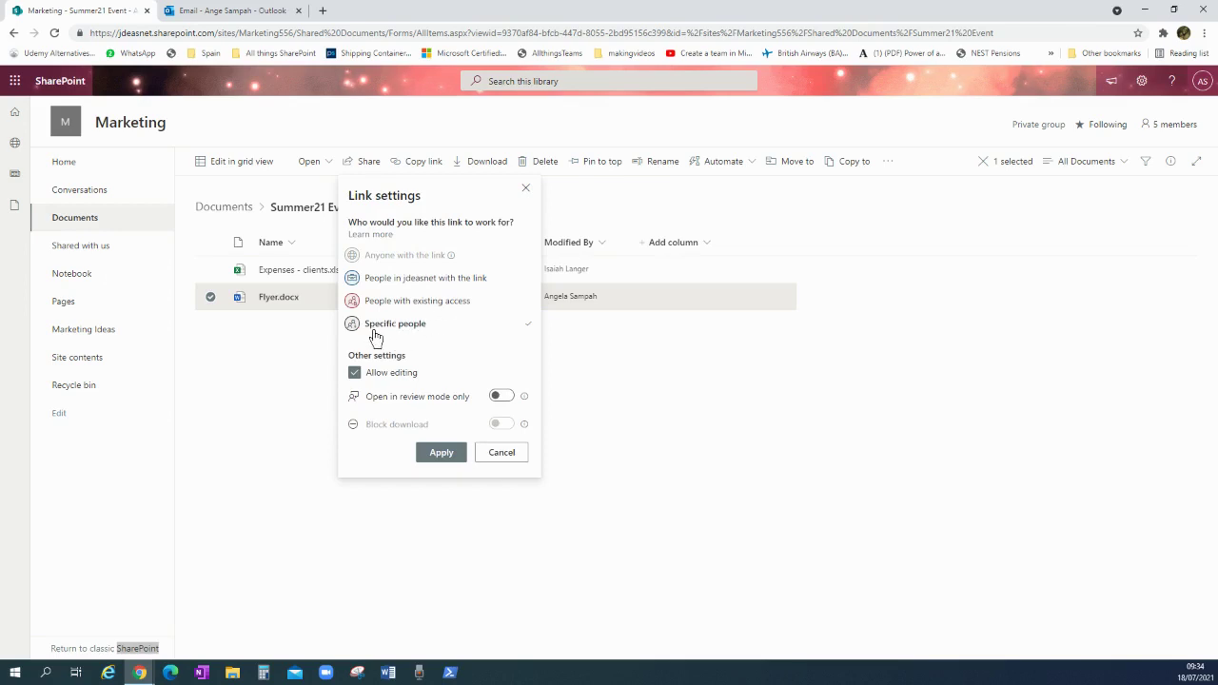
left_click(490, 281)
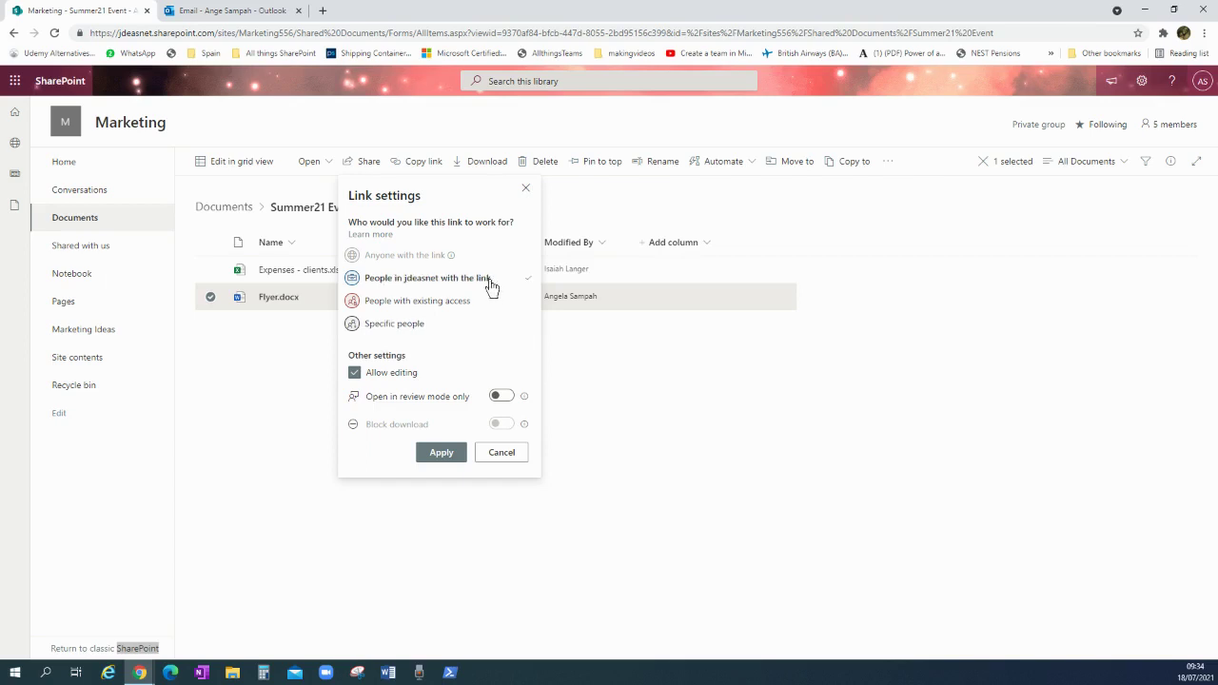
left_click(504, 331)
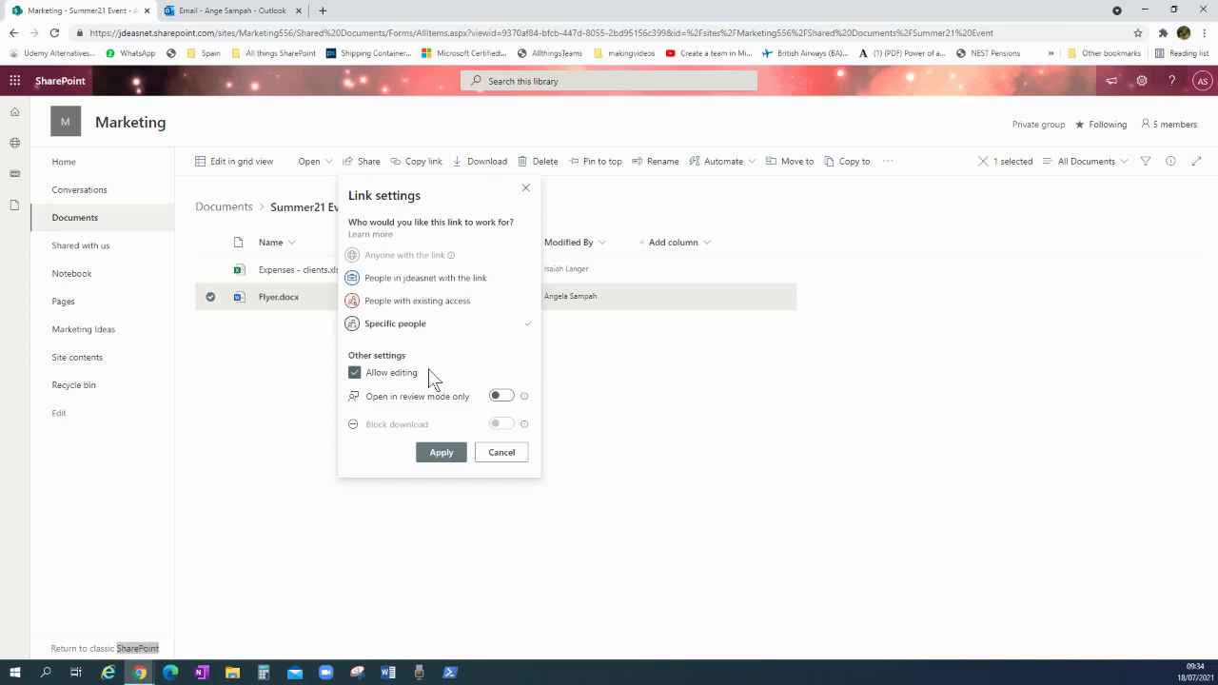
left_click(357, 379)
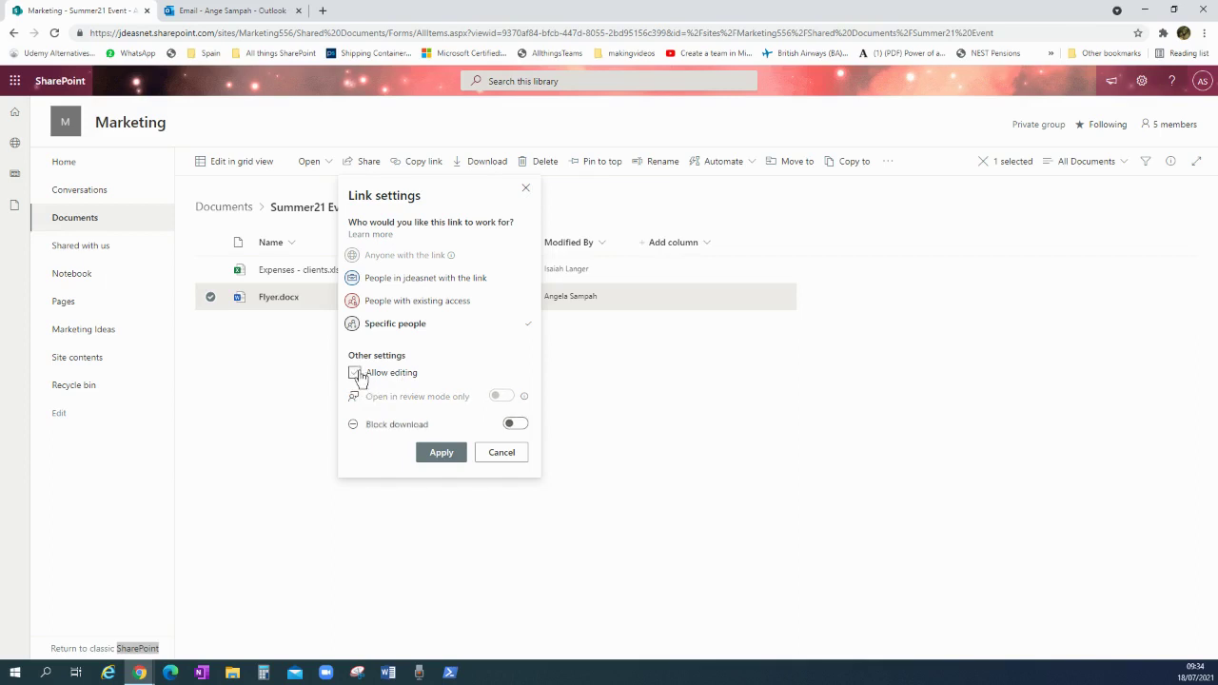
left_click(358, 377)
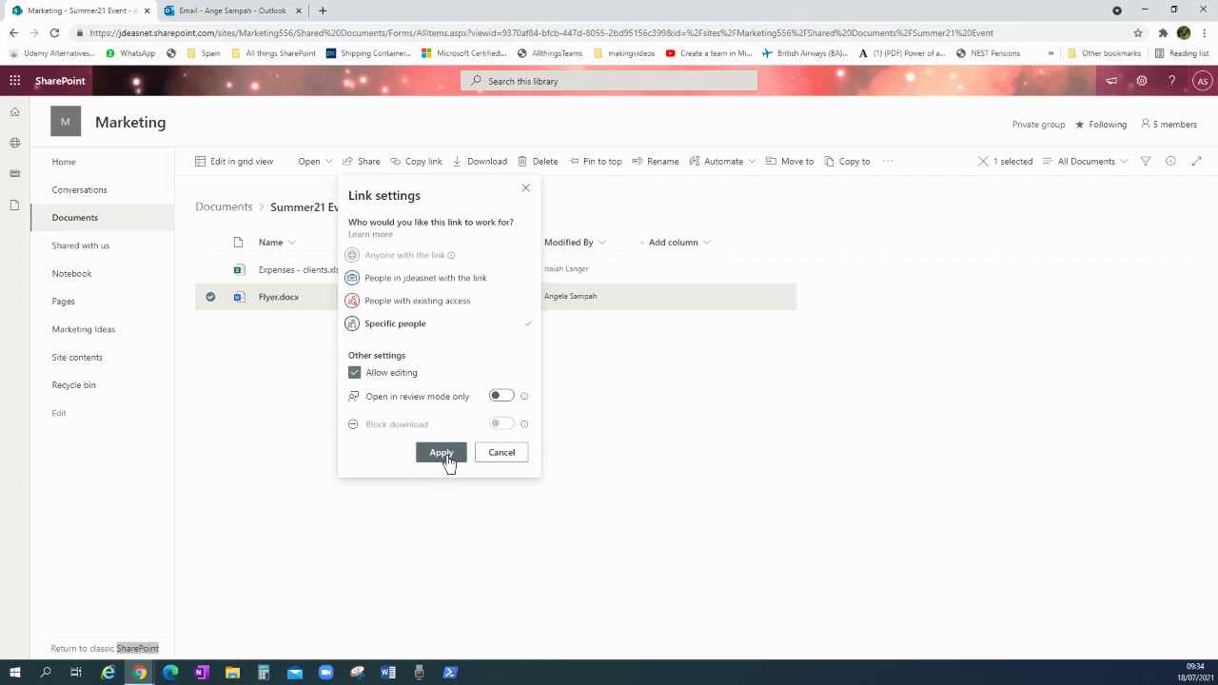
left_click(442, 453)
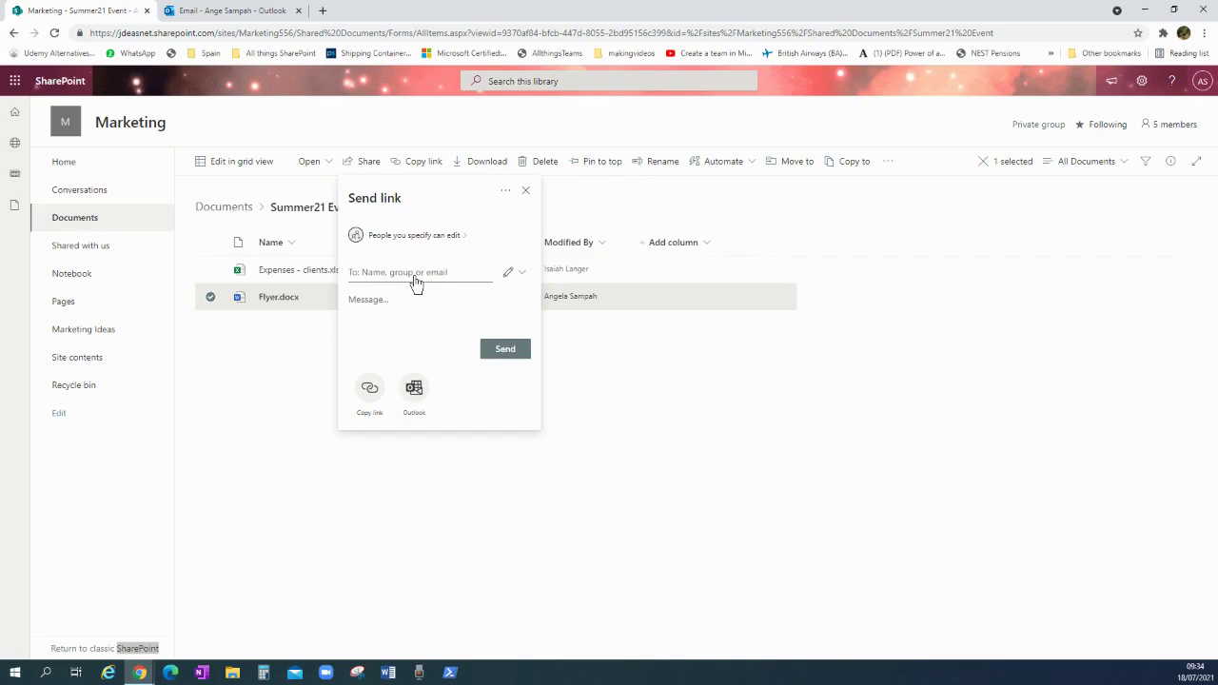
Add the external contact as recipient with a short message, then copy the Flyer.docx link.
type("ange")
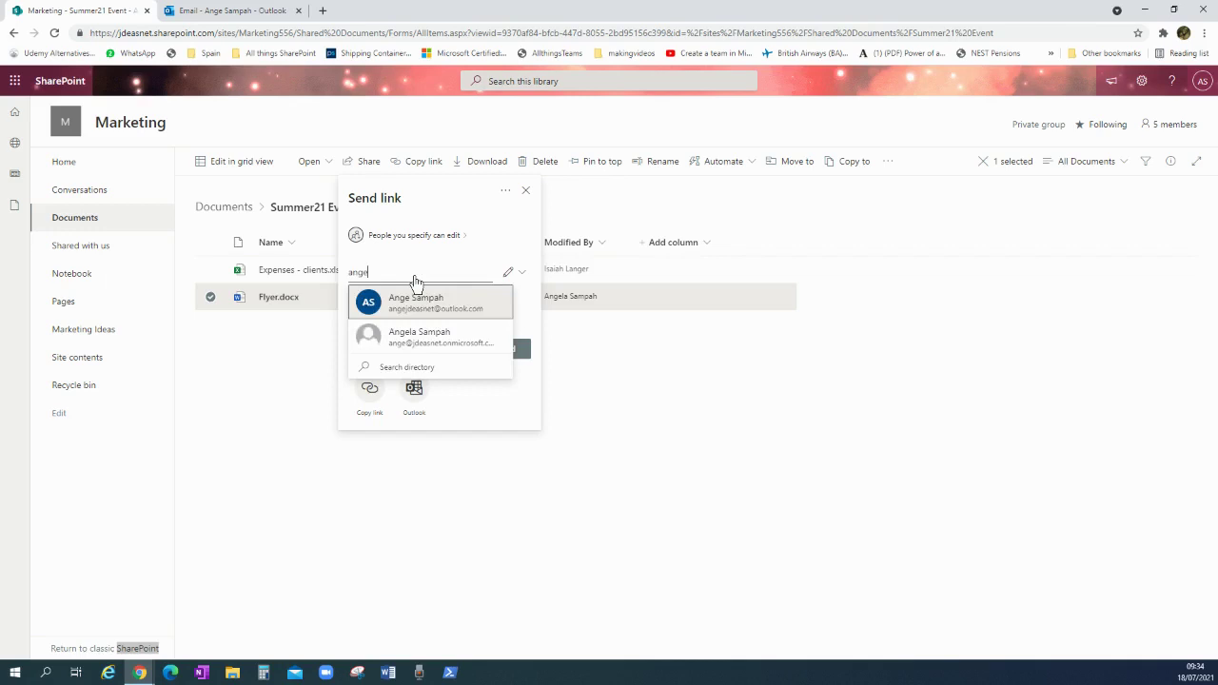
type("jdeas")
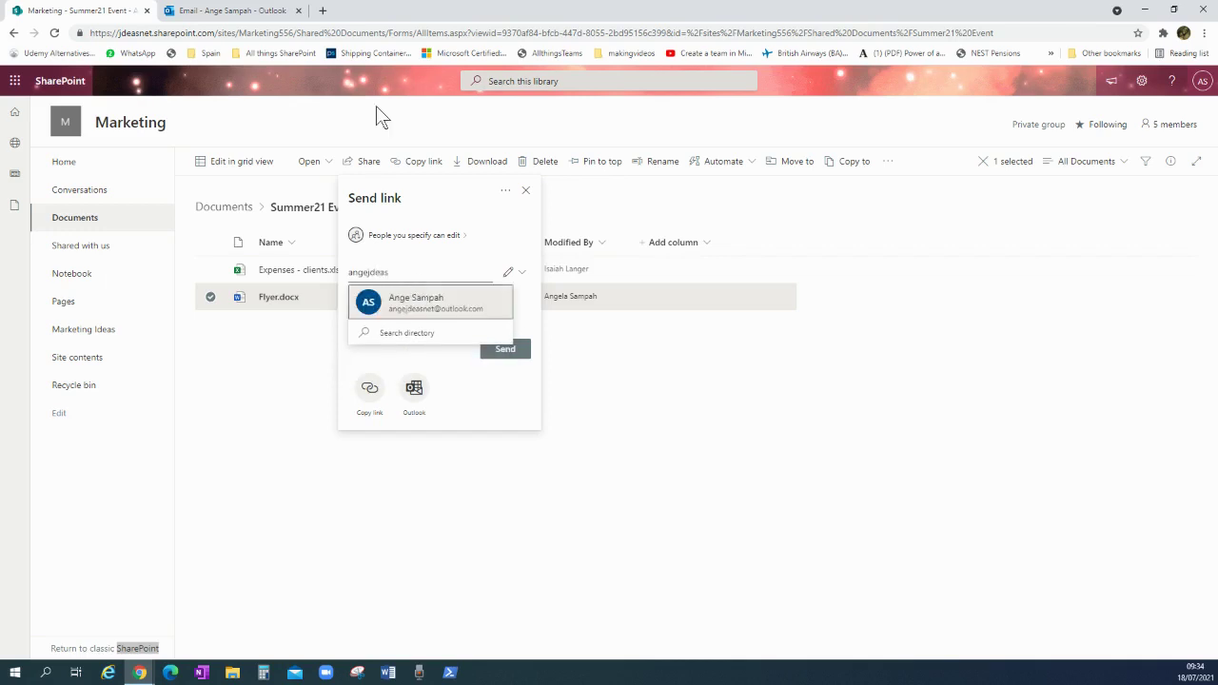
left_click(477, 320)
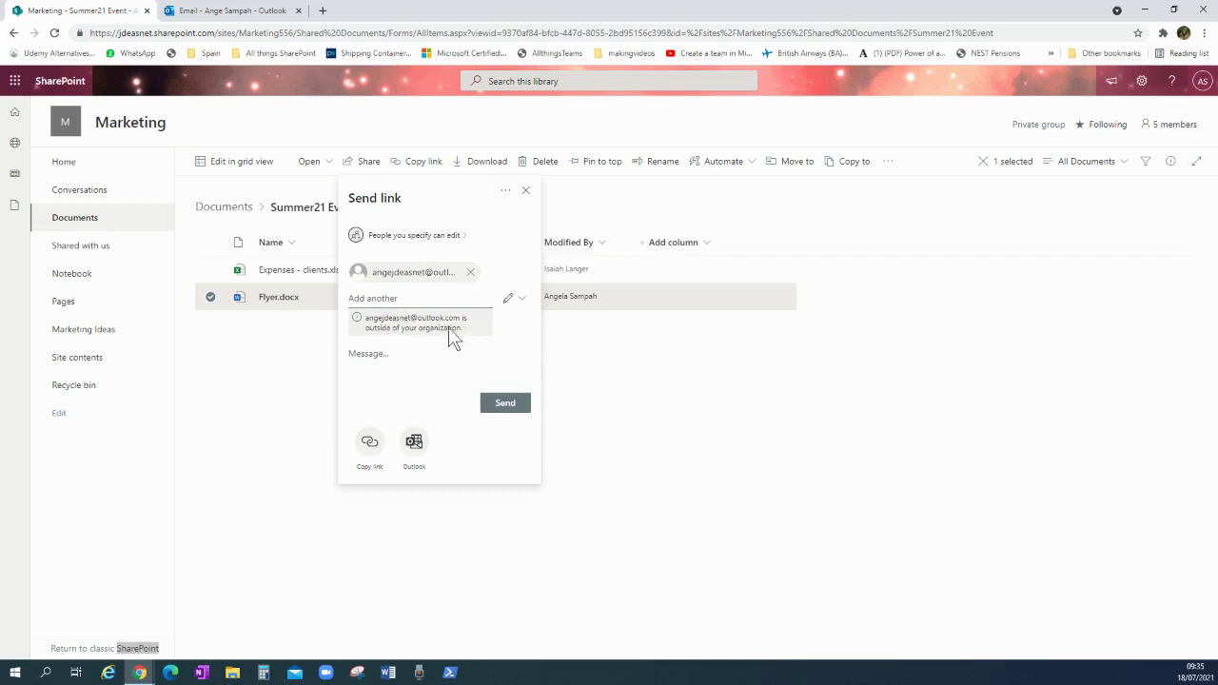
left_click(374, 380)
type("As discussed.")
left_click(371, 449)
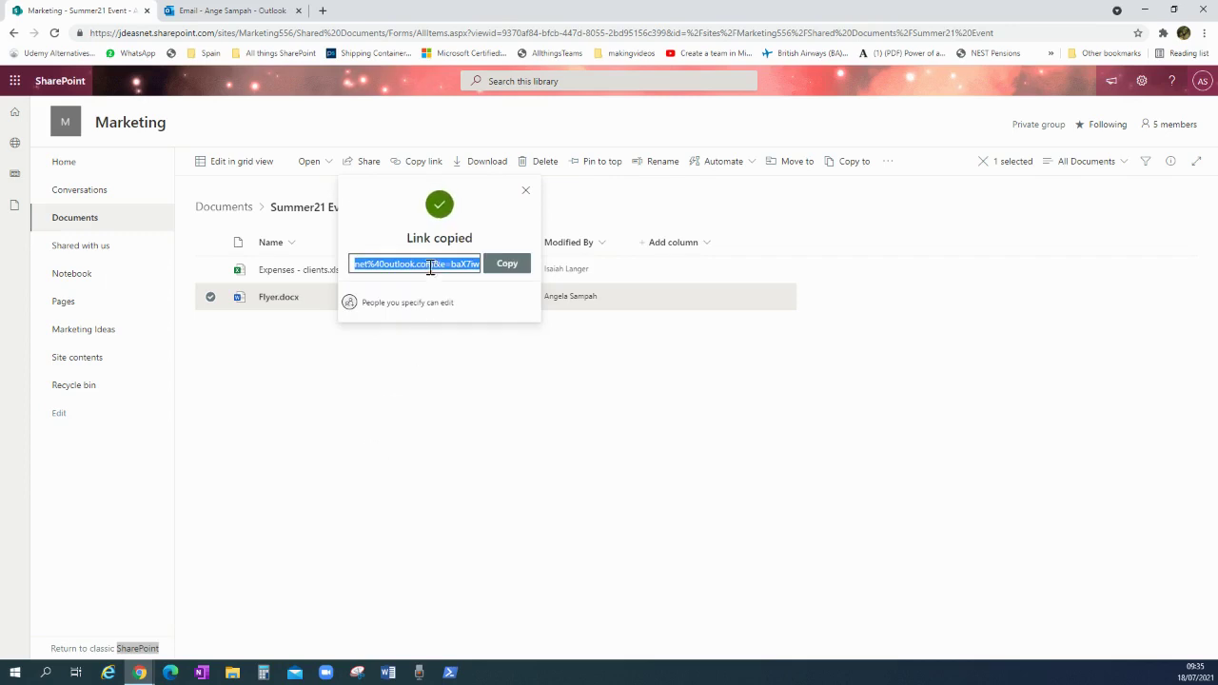
left_click(504, 271)
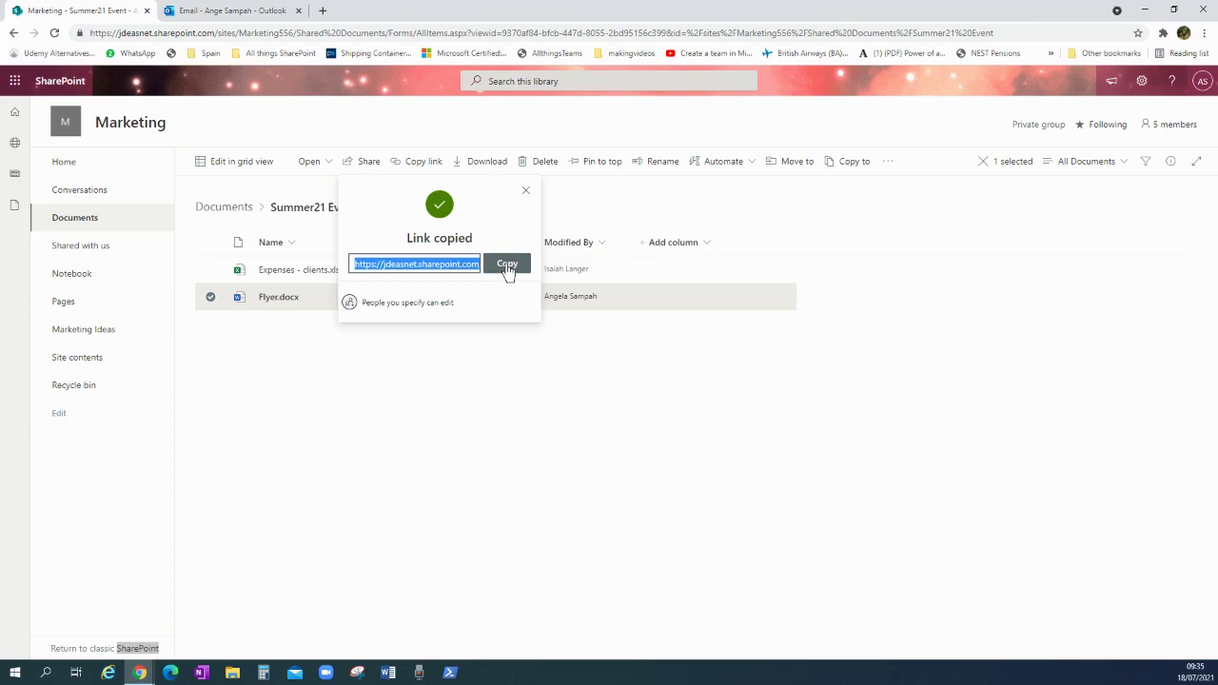
Reopen sharing for Flyer.docx and apply the 'People you specify can edit' link setting.
left_click(525, 194)
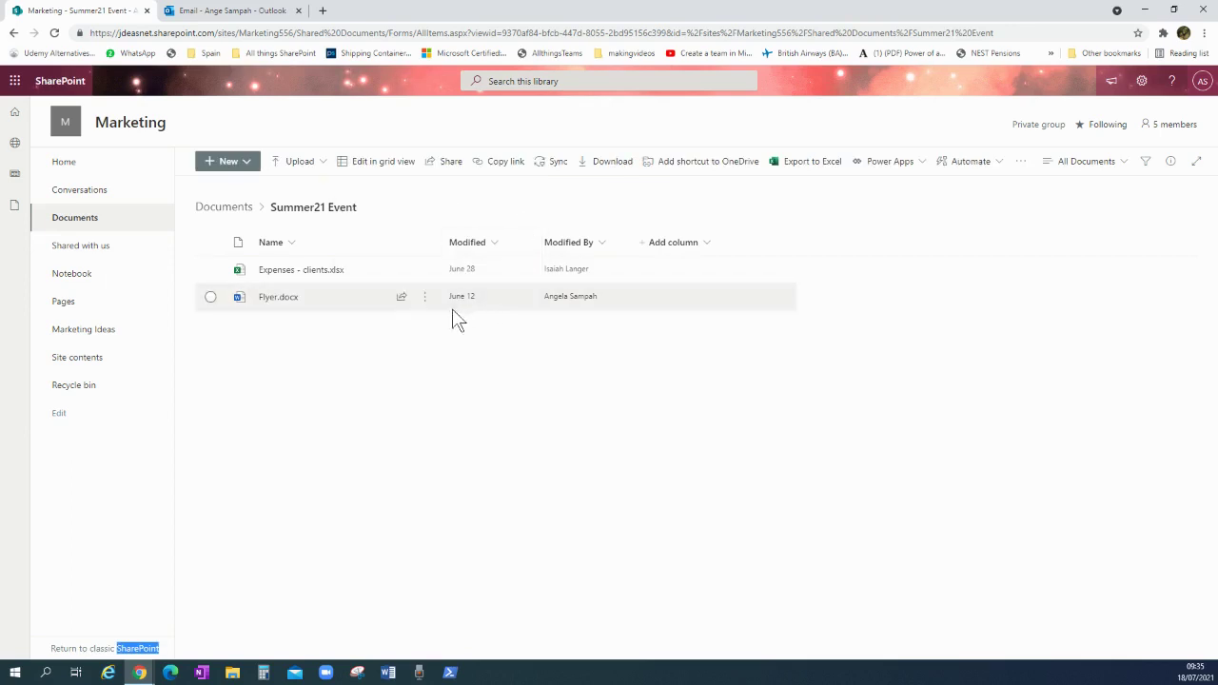
left_click(425, 297)
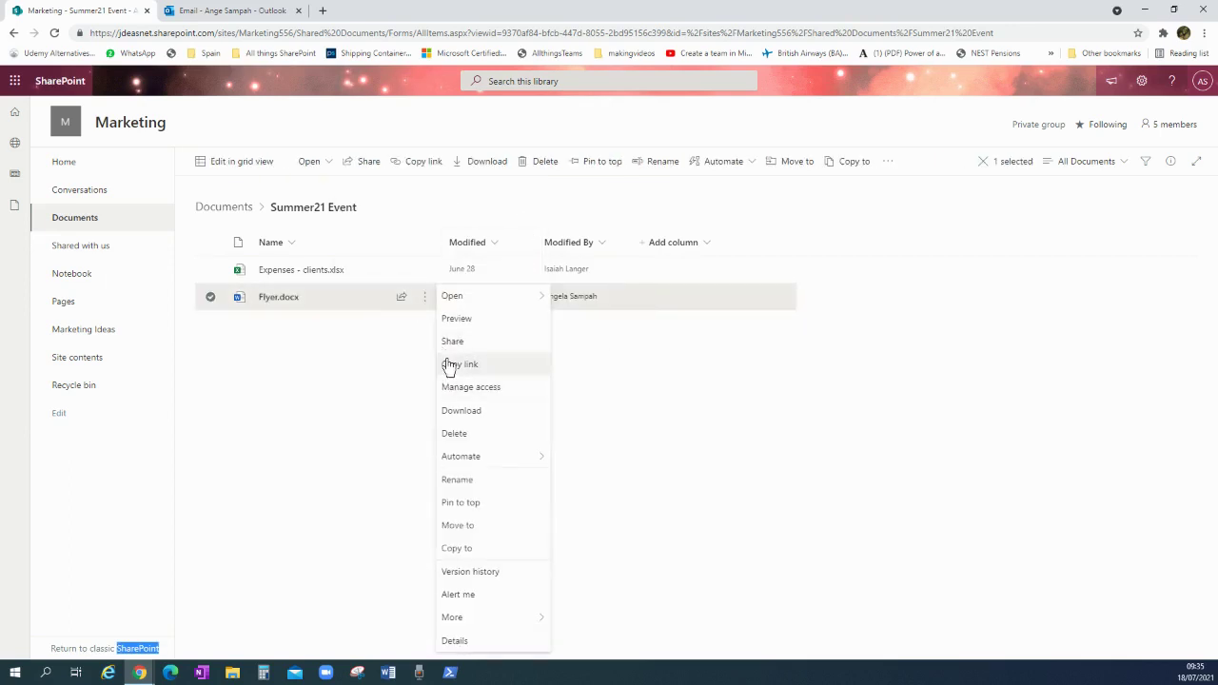
left_click(443, 342)
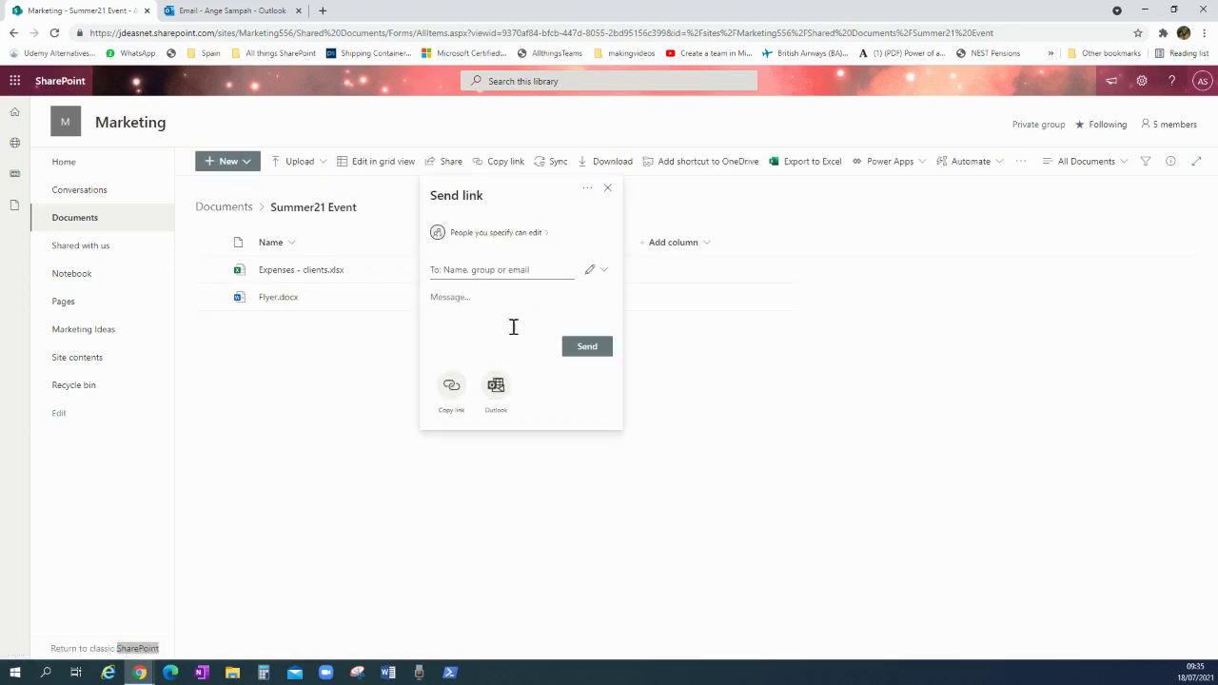
left_click(539, 236)
left_click(522, 452)
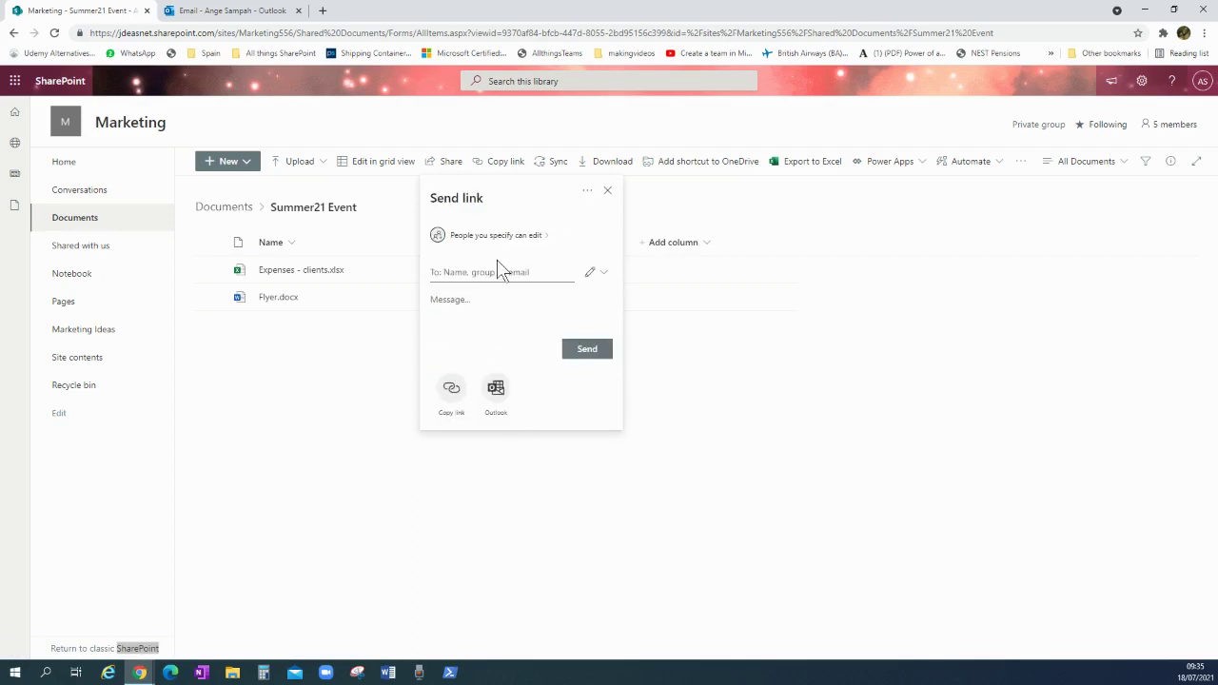
Send the edit link to the suggested external contact and close the confirmation.
left_click(498, 275)
type("ange")
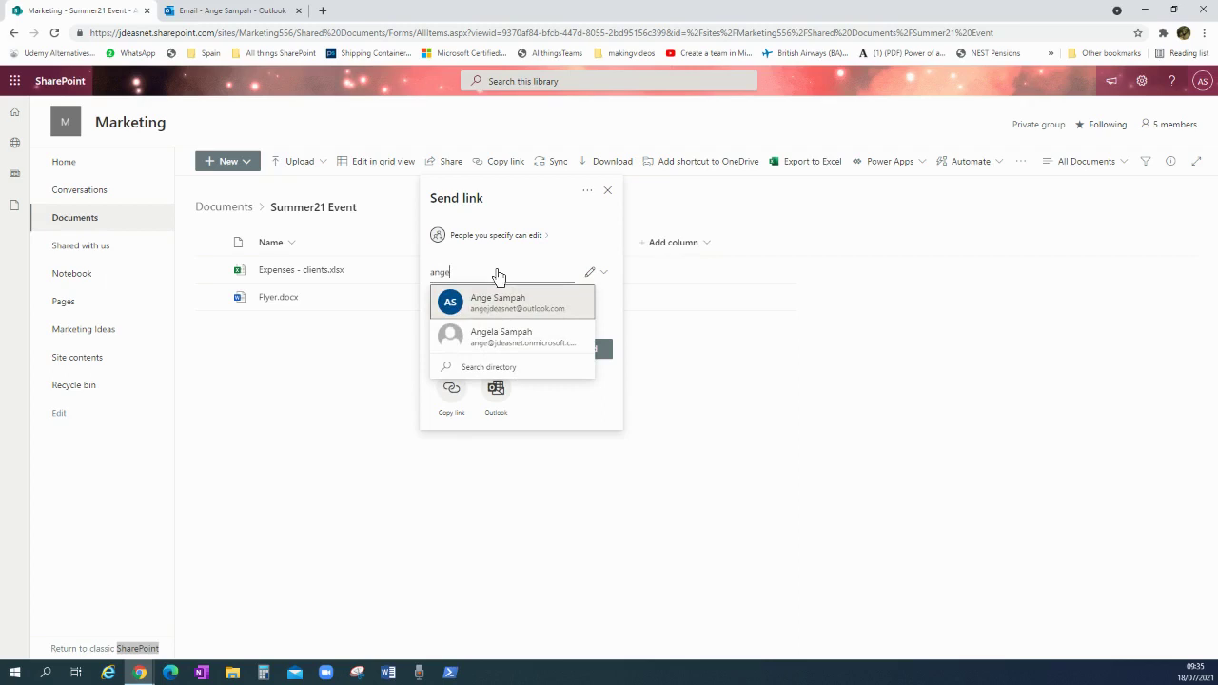
left_click(529, 300)
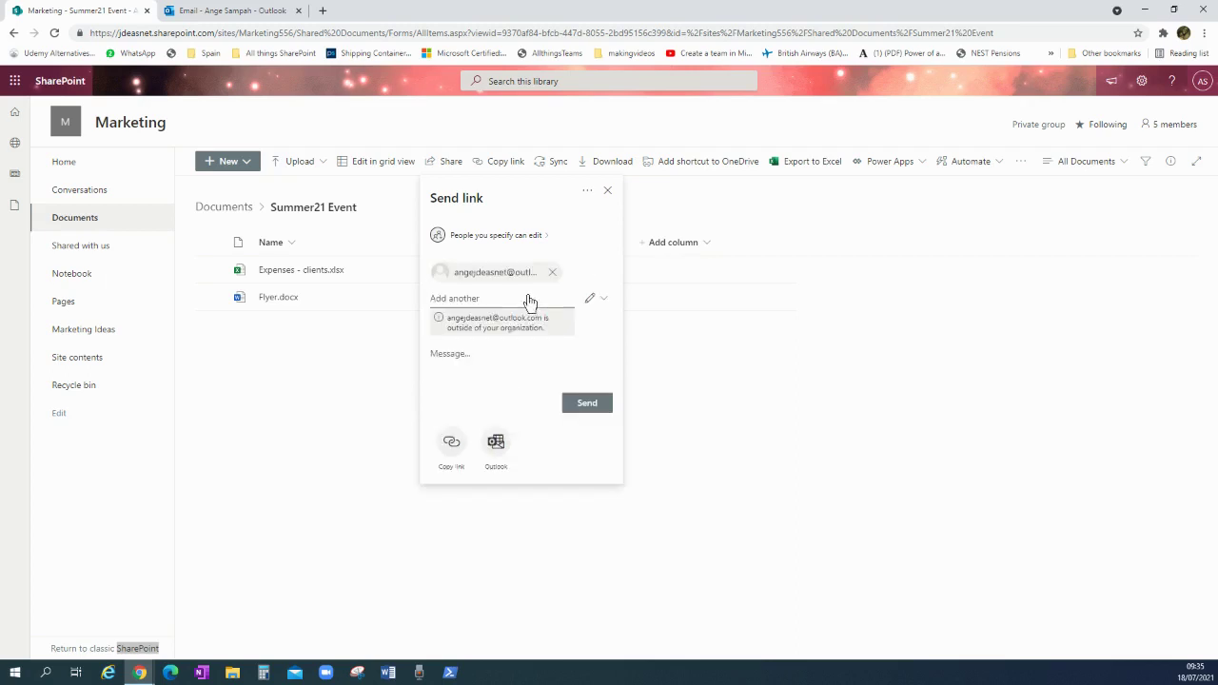
left_click(463, 368)
left_click(602, 402)
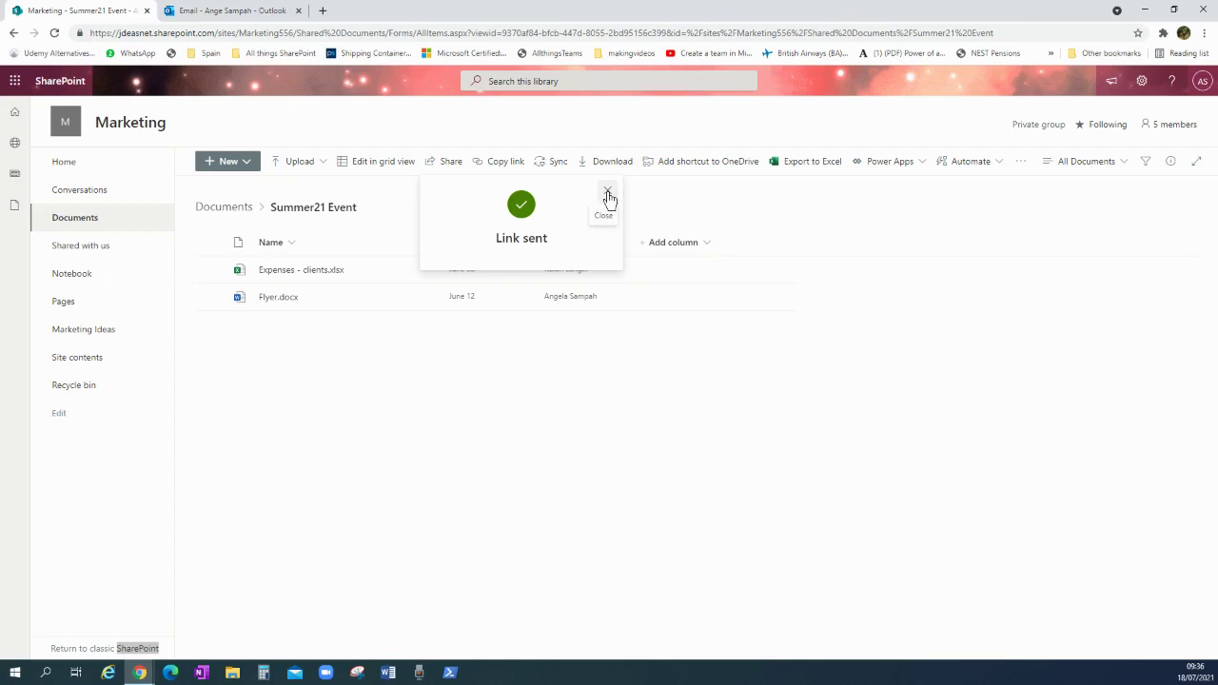
left_click(608, 195)
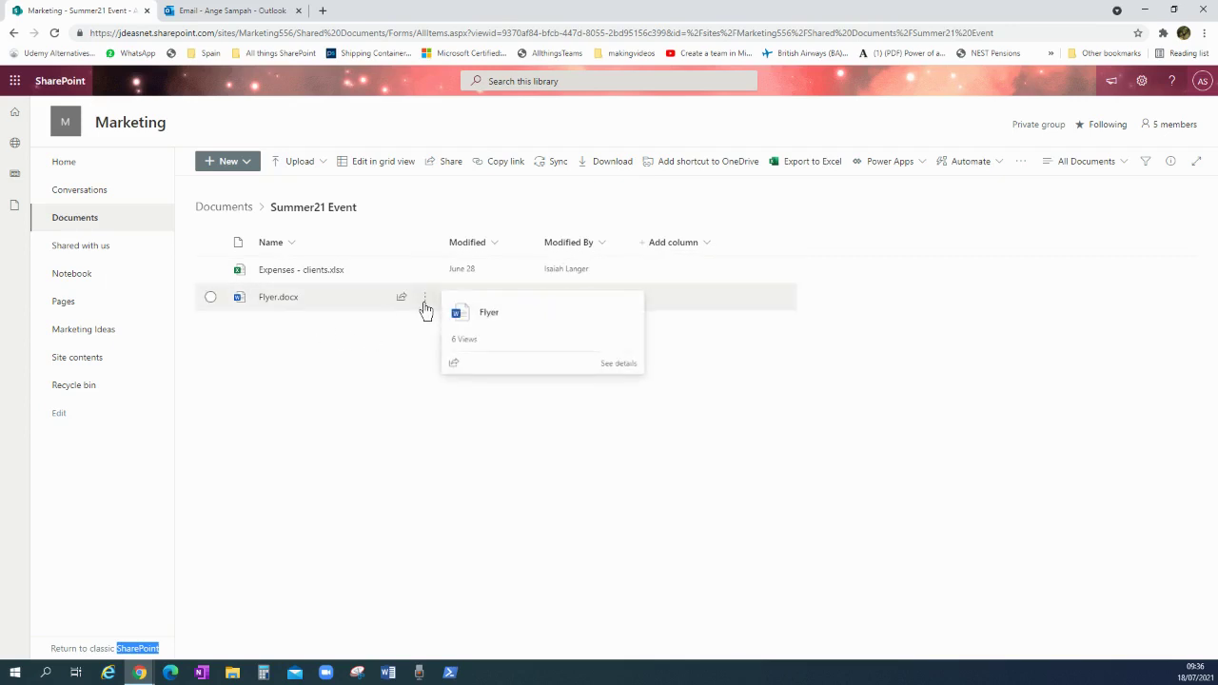
In Flyer.docx's Manage access, view the link's external recipient, cancel removing them, and close.
left_click(423, 302)
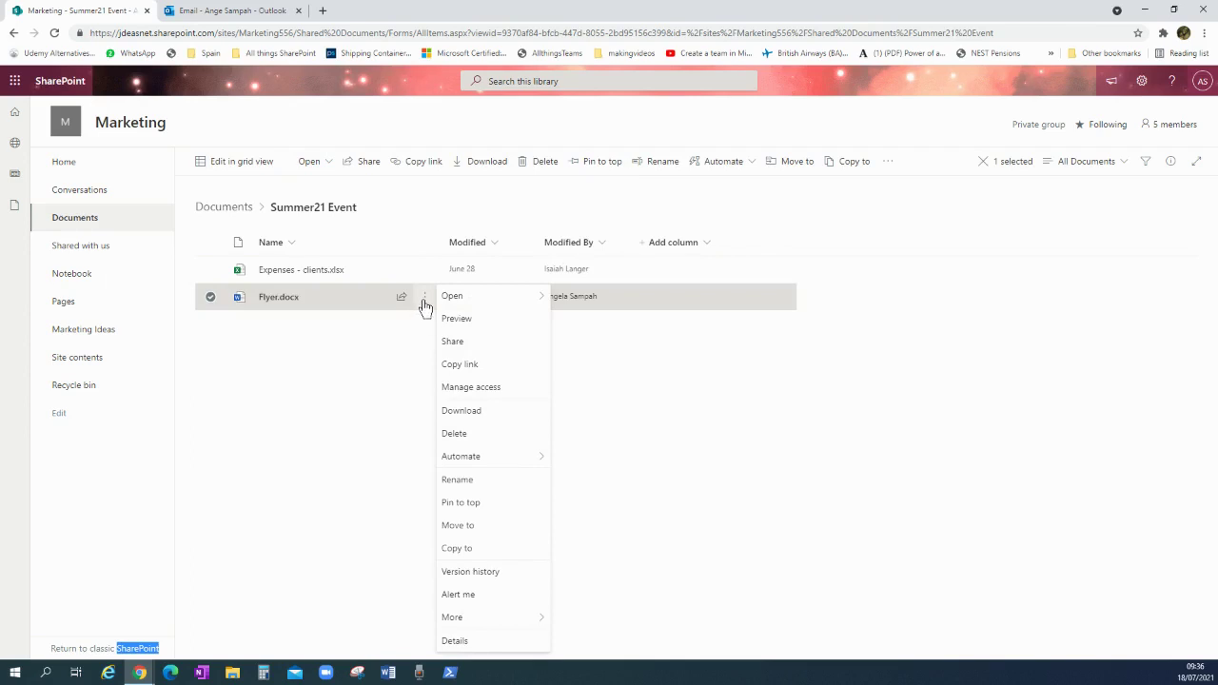
left_click(457, 390)
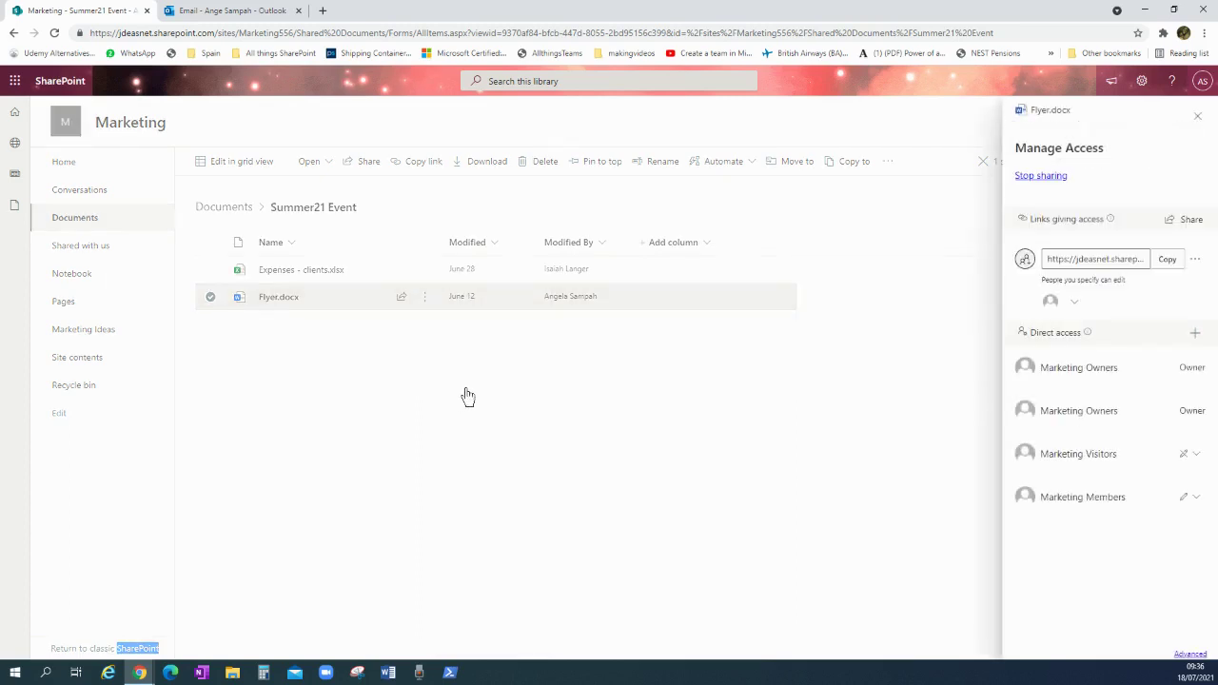
left_click(1072, 300)
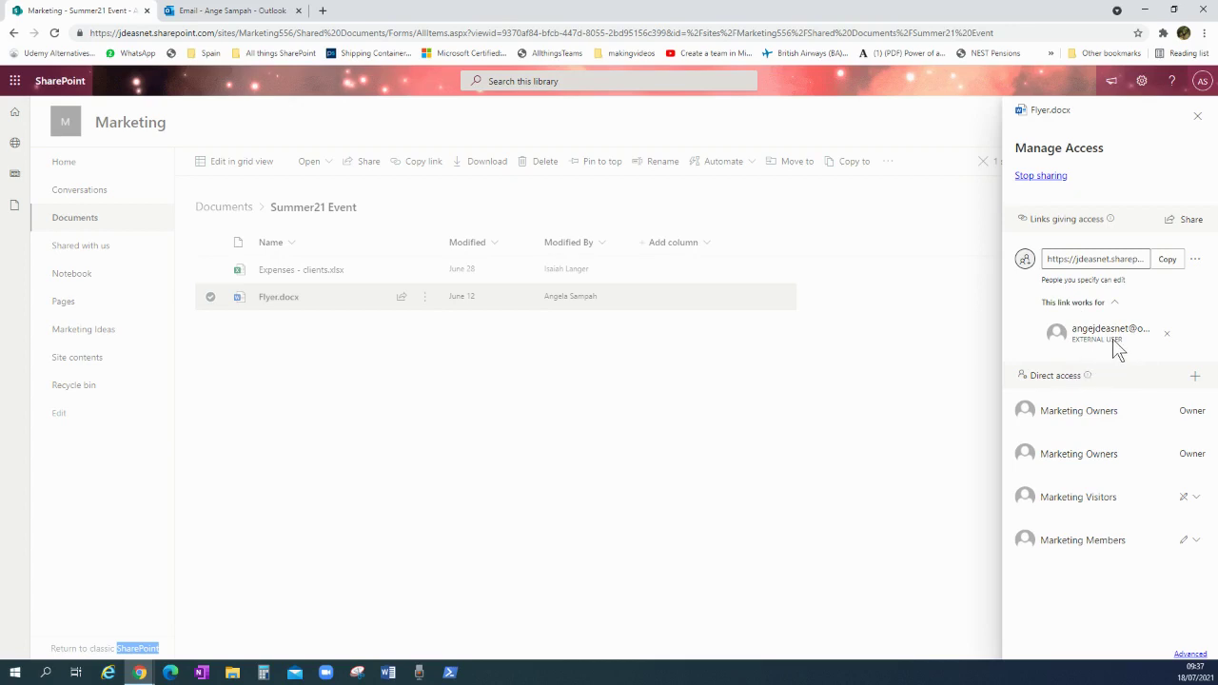
left_click(1167, 339)
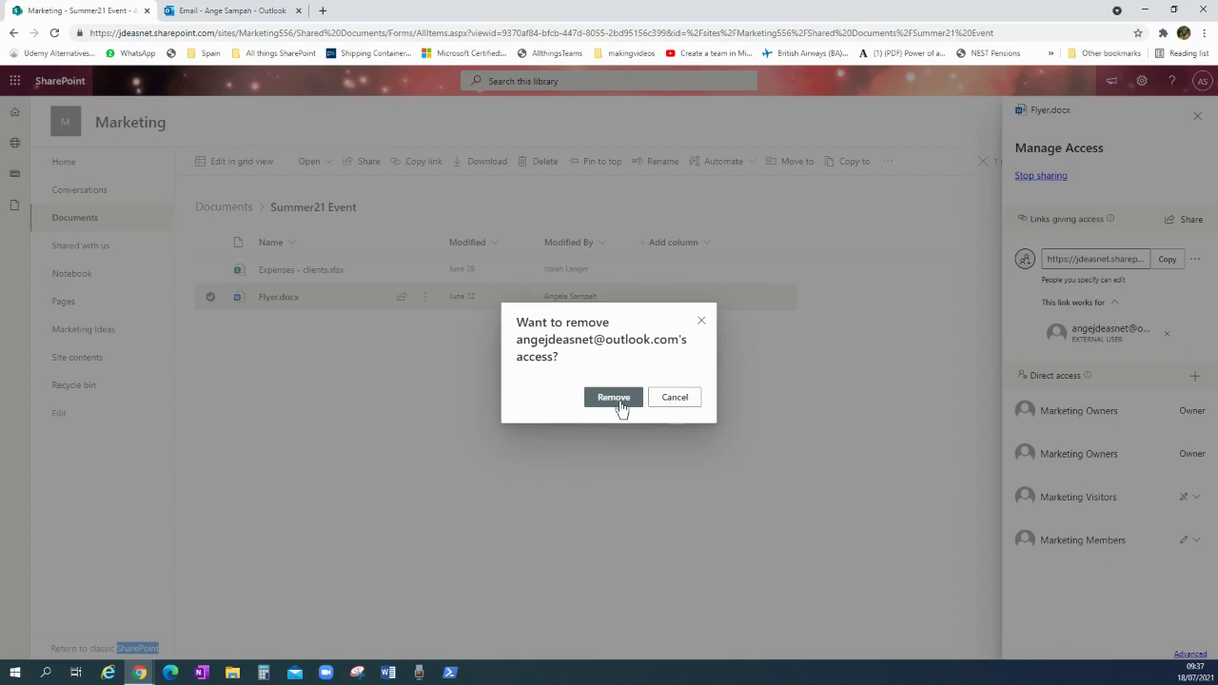
left_click(673, 407)
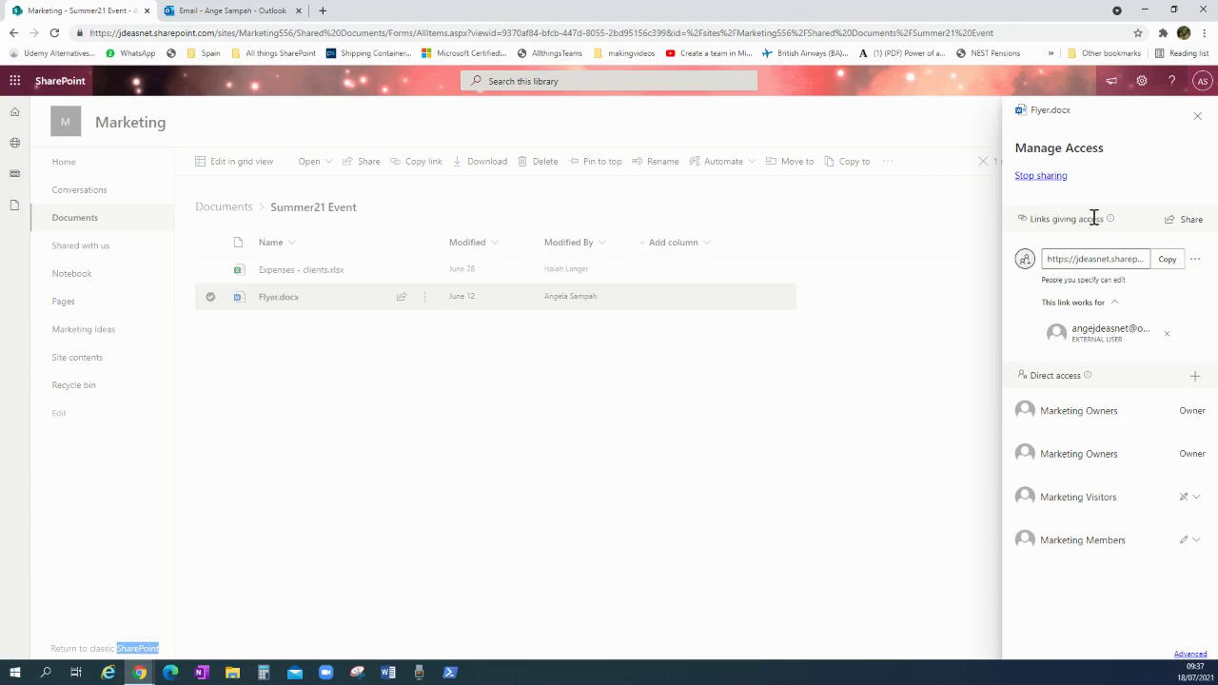
left_click(1198, 119)
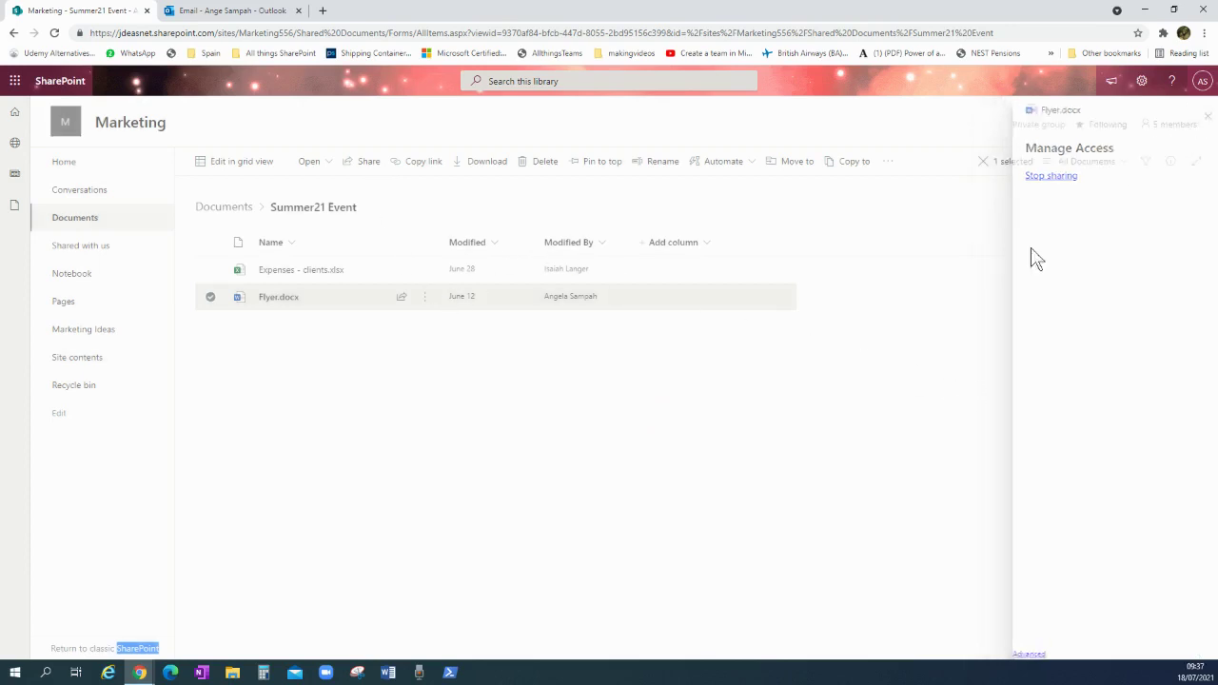